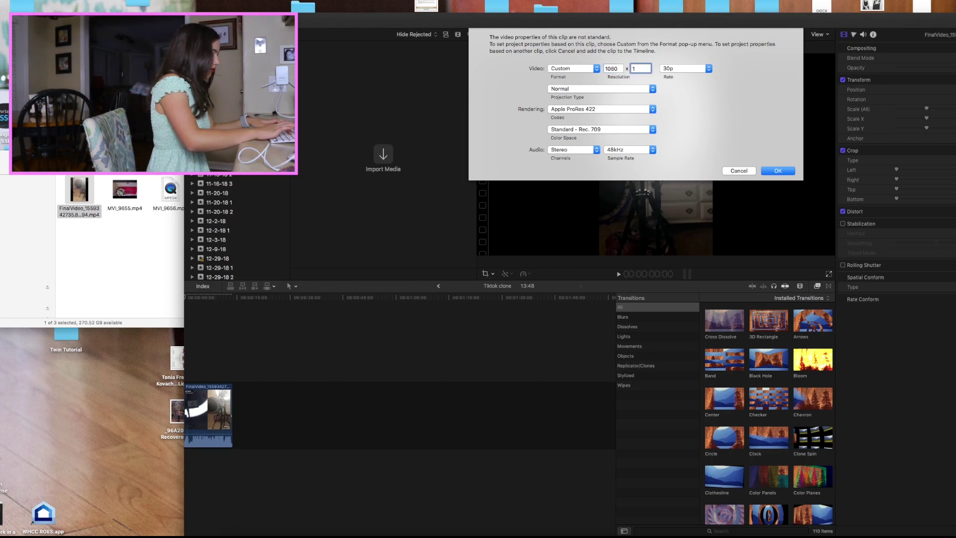
# Set the Tiktok clone project to 1080×1920 at 60p and confirm the settings
pyautogui.click(708, 68)
pyautogui.click(692, 92)
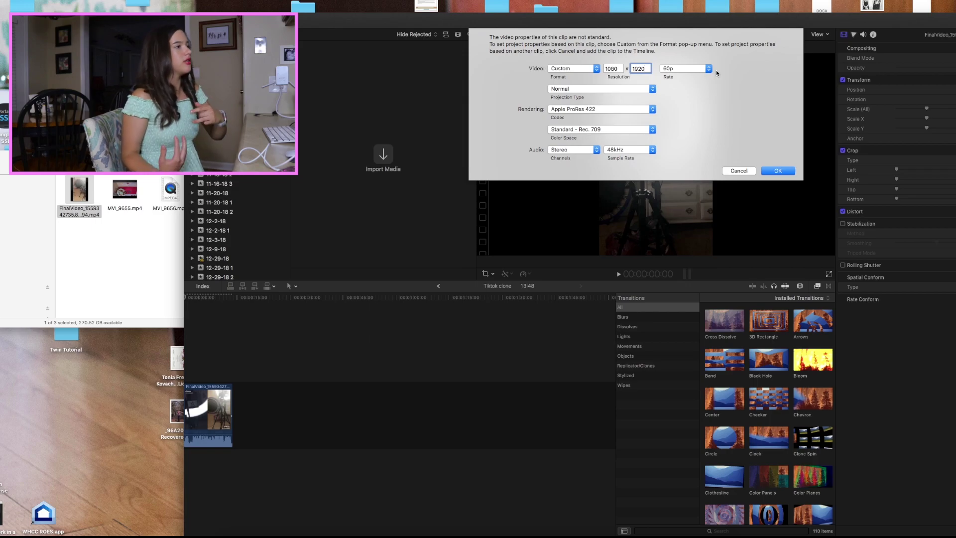
pyautogui.click(779, 172)
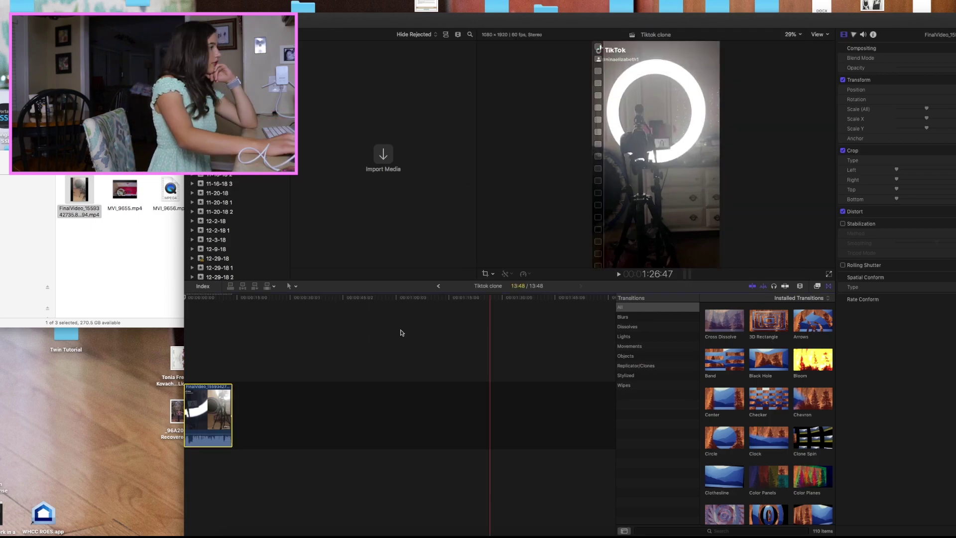
# Drag MVI_9655.mp4 from Finder above the FinalVideo clip as a connected clip and select it
pyautogui.click(117, 268)
pyautogui.moveTo(133, 193)
pyautogui.mouseDown()
pyautogui.moveTo(267, 299)
pyautogui.moveTo(290, 339)
pyautogui.moveTo(193, 347)
pyautogui.mouseUp()
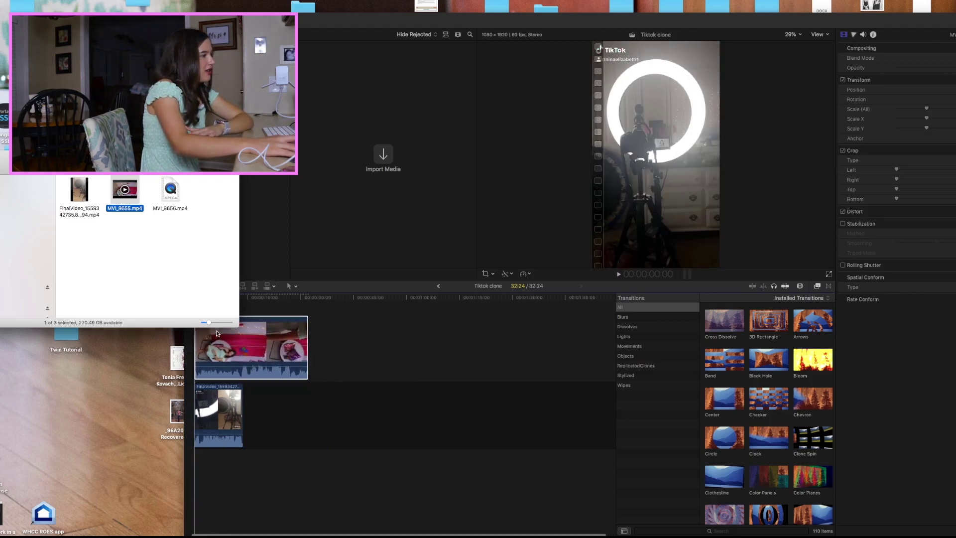
pyautogui.click(254, 316)
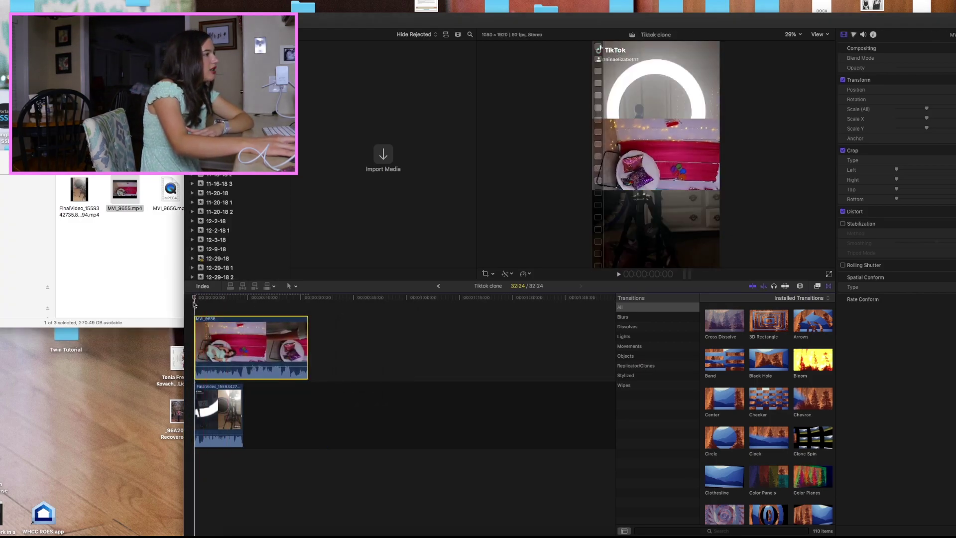
# Rotate MVI_9655 to 89.9° and scale it to about 179% to fill the vertical frame
pyautogui.doubleClick(608, 23)
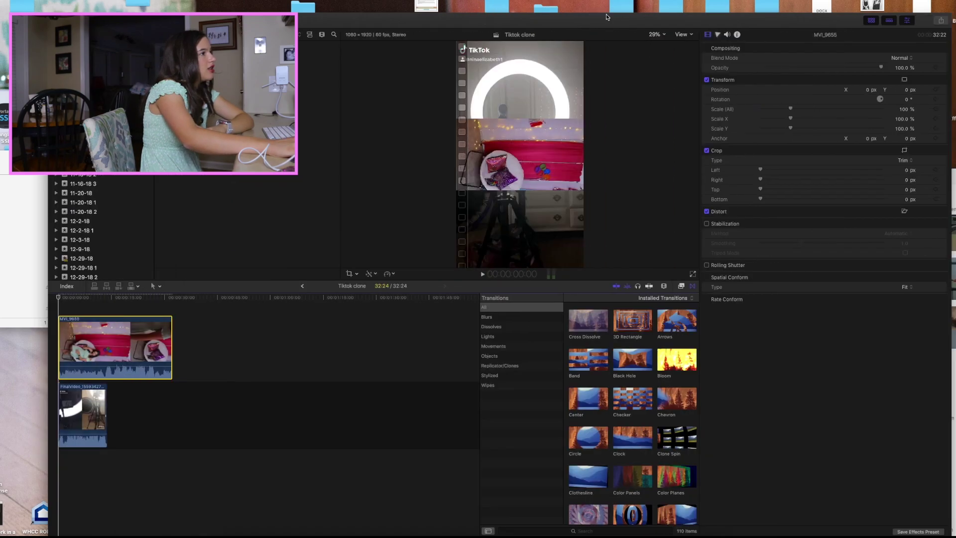
pyautogui.moveTo(880, 99); pyautogui.dragTo(880, 98)
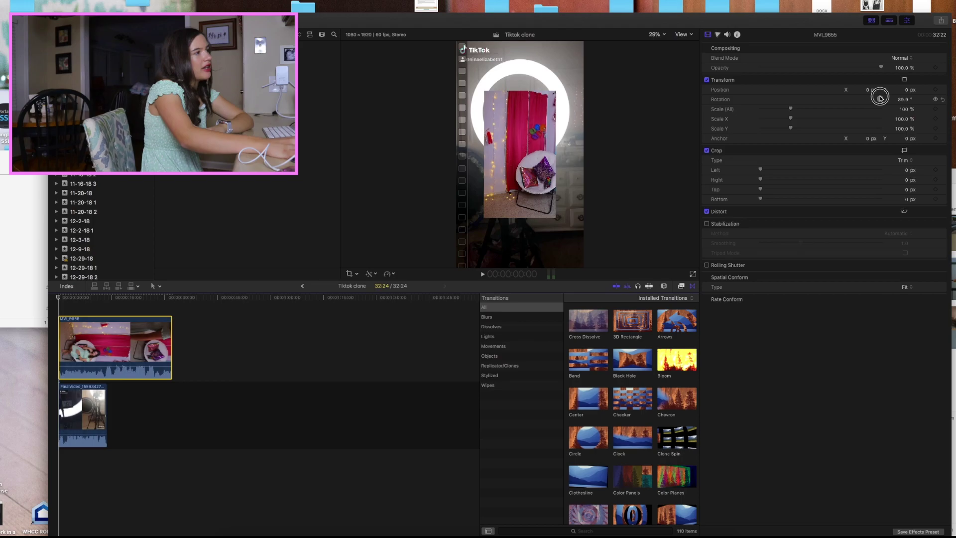
pyautogui.moveTo(791, 108); pyautogui.dragTo(814, 109)
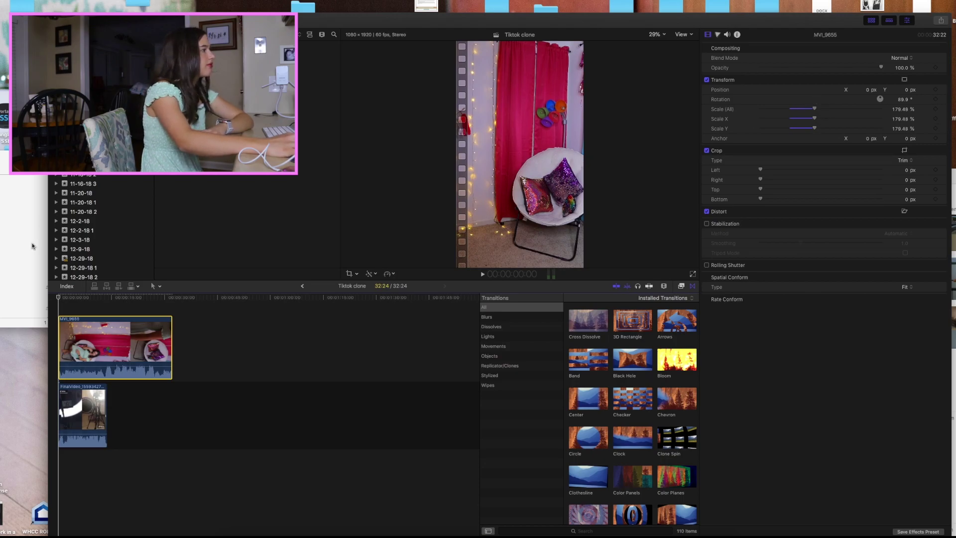
pyautogui.moveTo(63, 297); pyautogui.dragTo(92, 308)
pyautogui.click(92, 306)
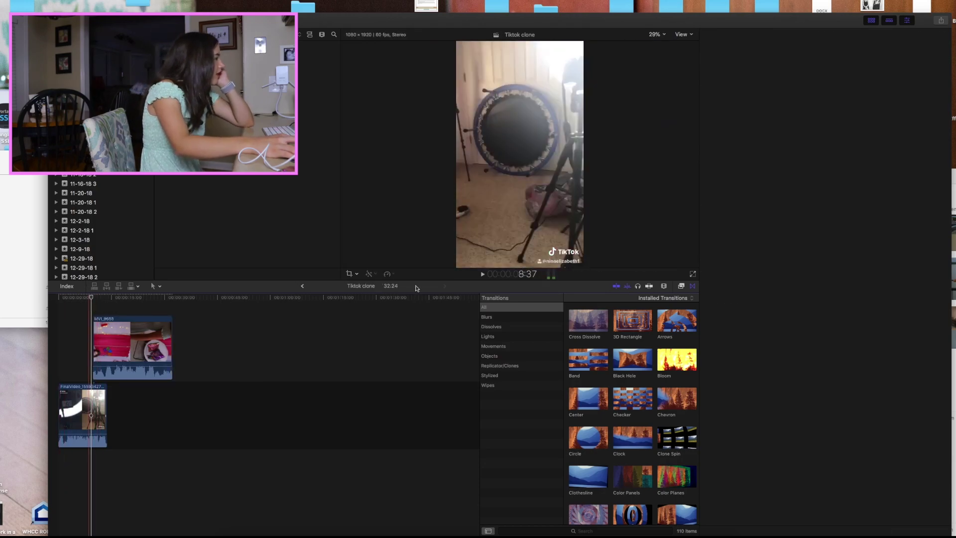
# Trim the start of MVI_9655 later, previewing playback to check the cut
pyautogui.click(483, 274)
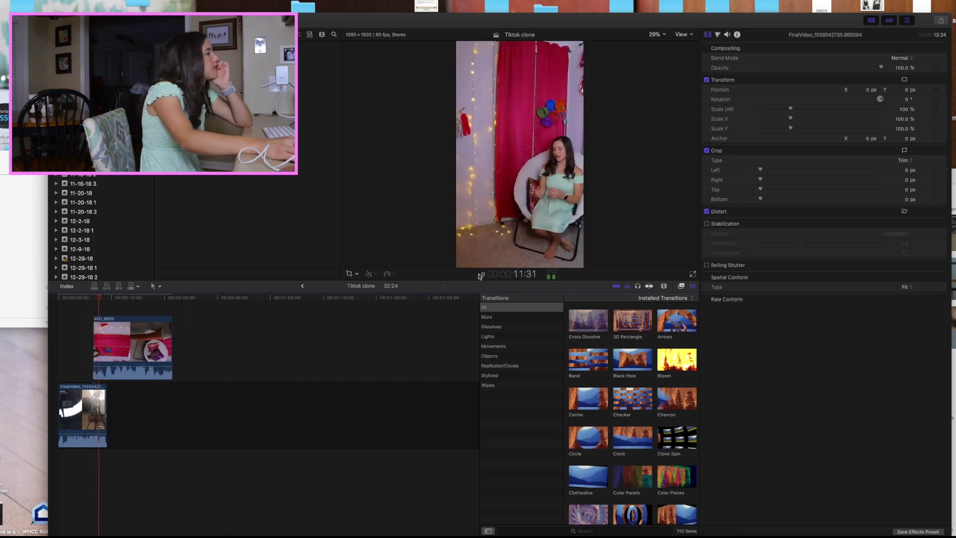
pyautogui.click(481, 275)
pyautogui.click(481, 275)
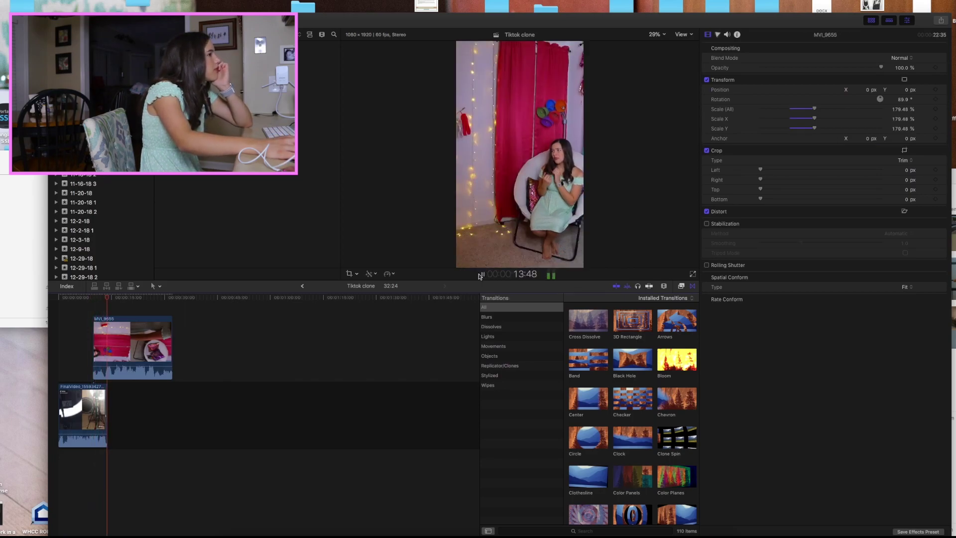
pyautogui.click(480, 276)
pyautogui.moveTo(94, 330); pyautogui.dragTo(106, 330)
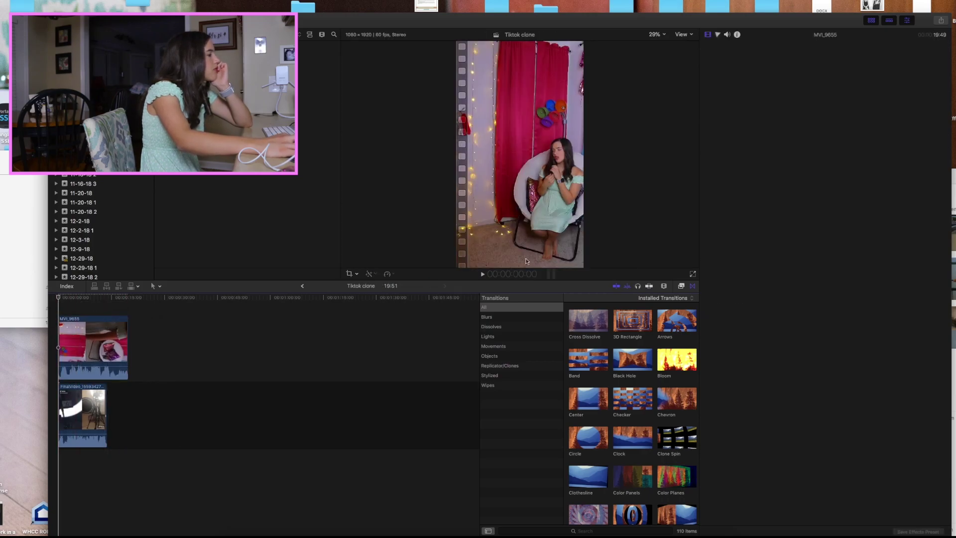
pyautogui.click(482, 277)
pyautogui.click(482, 276)
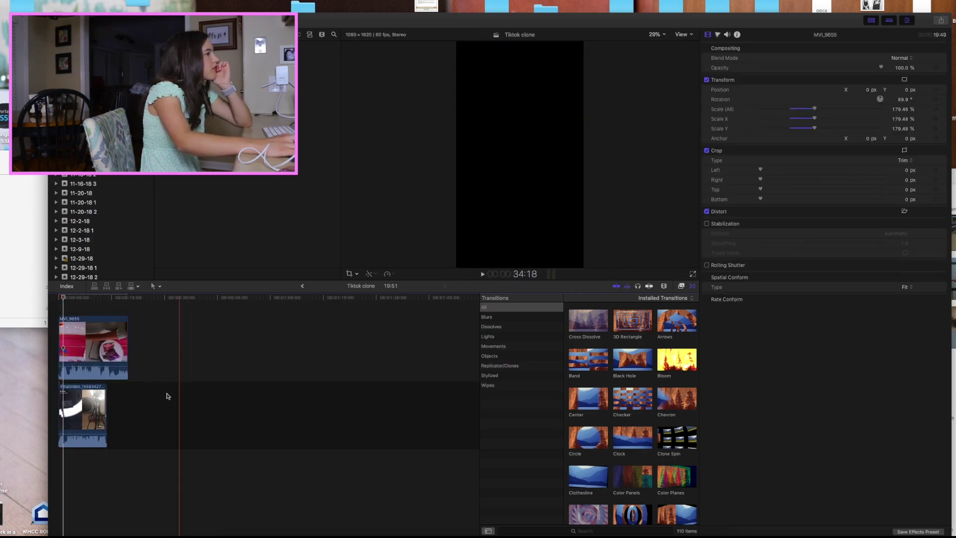
pyautogui.moveTo(61, 348); pyautogui.dragTo(63, 346)
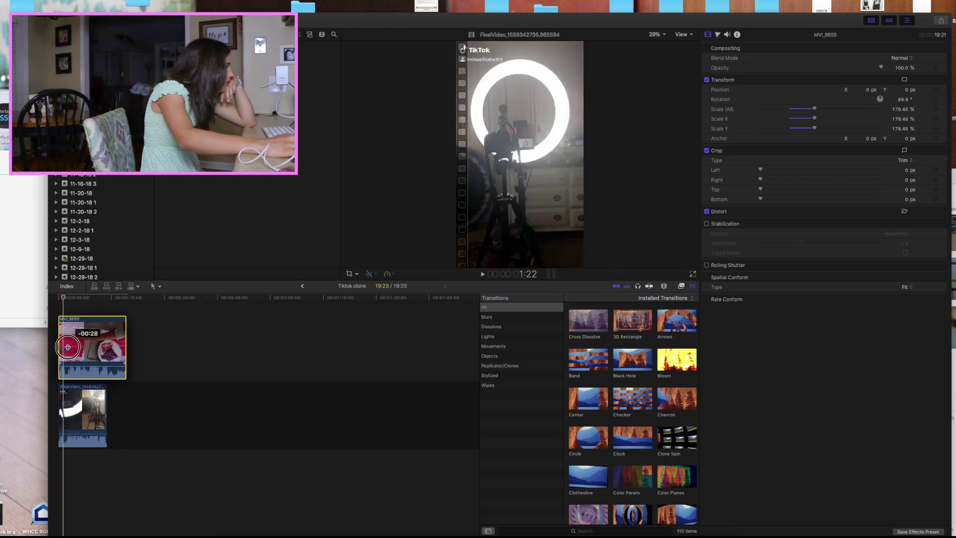
pyautogui.click(481, 275)
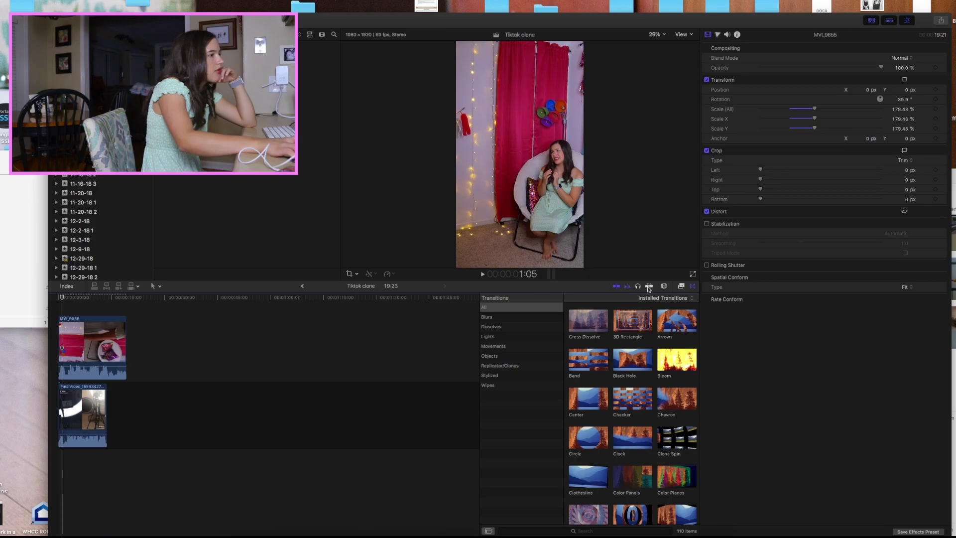
# Zoom the timeline in and align MVI_9655's trimmed start with the timeline start
pyautogui.click(666, 287)
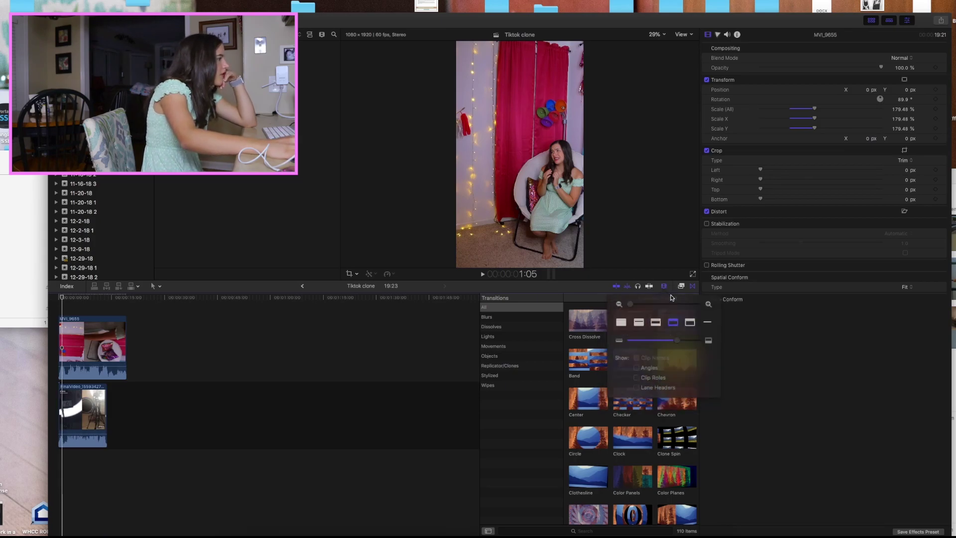
pyautogui.moveTo(624, 308); pyautogui.dragTo(643, 306)
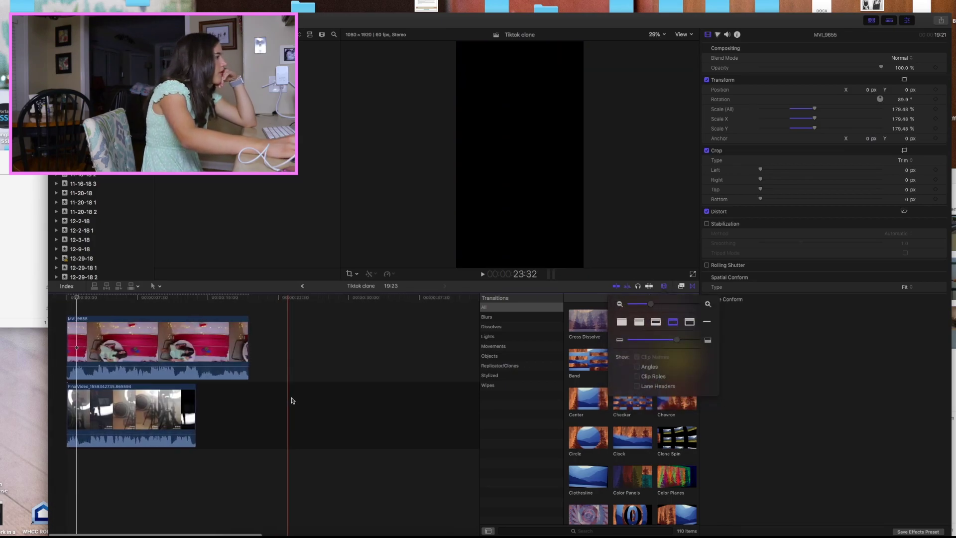
pyautogui.moveTo(69, 342); pyautogui.dragTo(71, 343)
pyautogui.moveTo(80, 343); pyautogui.dragTo(78, 344)
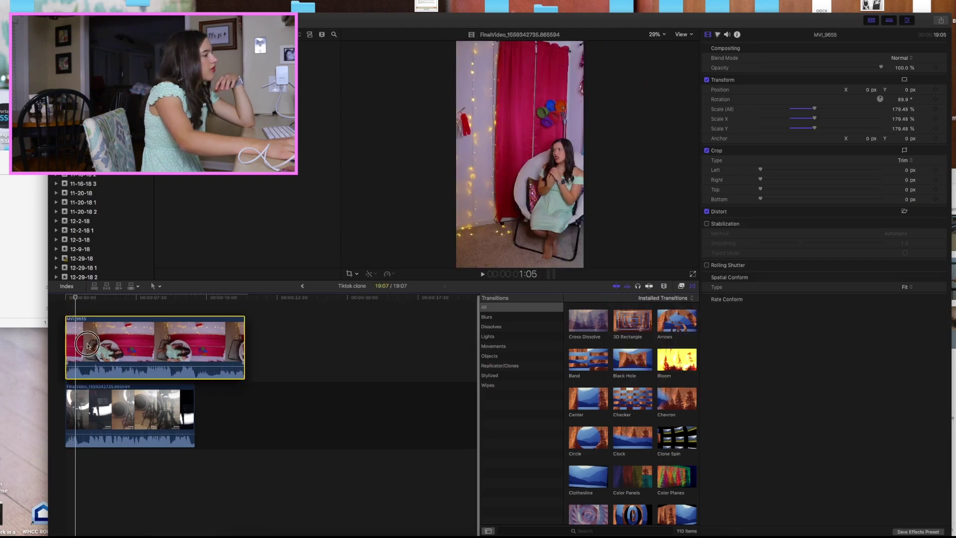
pyautogui.click(64, 310)
pyautogui.click(483, 274)
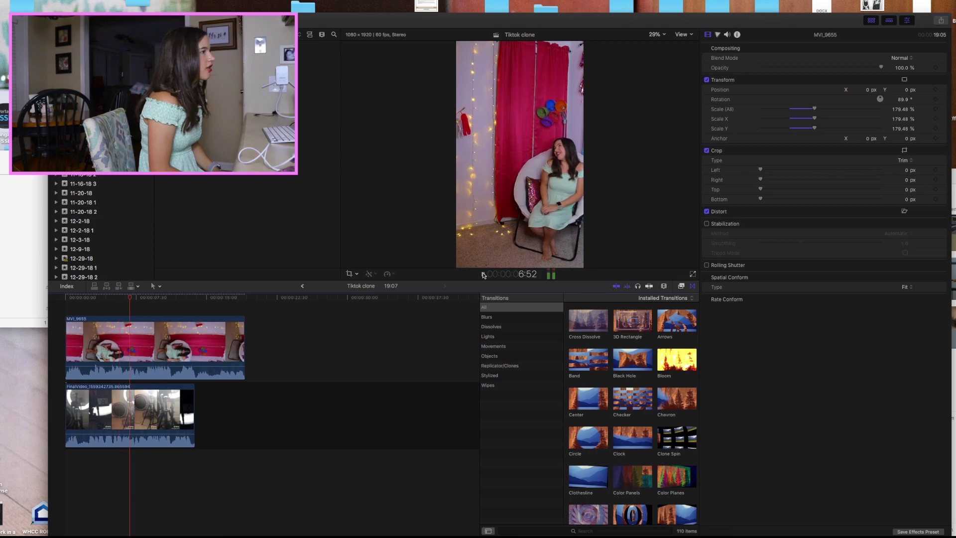
pyautogui.press('space')
# Trim MVI_9655's end so it finishes alongside the FinalVideo clip
pyautogui.moveTo(244, 343); pyautogui.dragTo(194, 344)
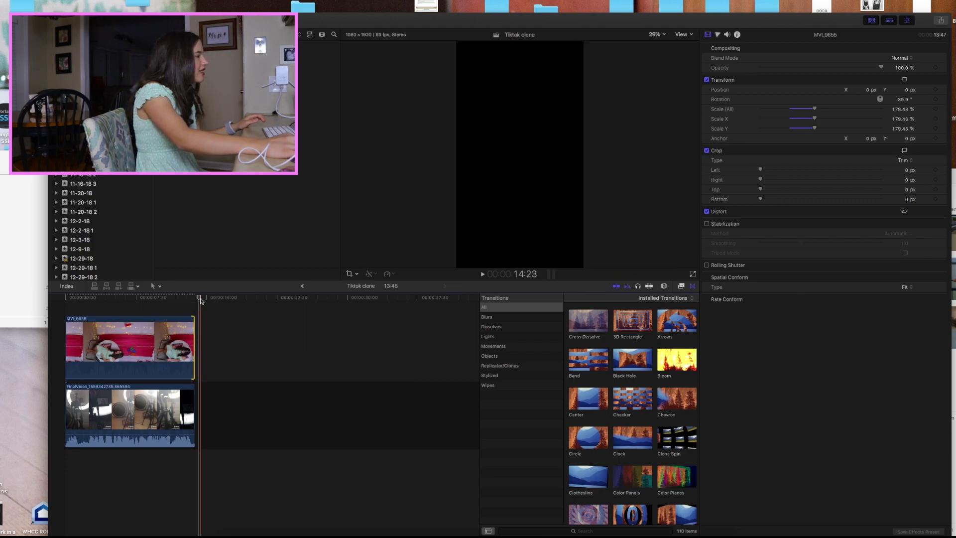
pyautogui.click(194, 392)
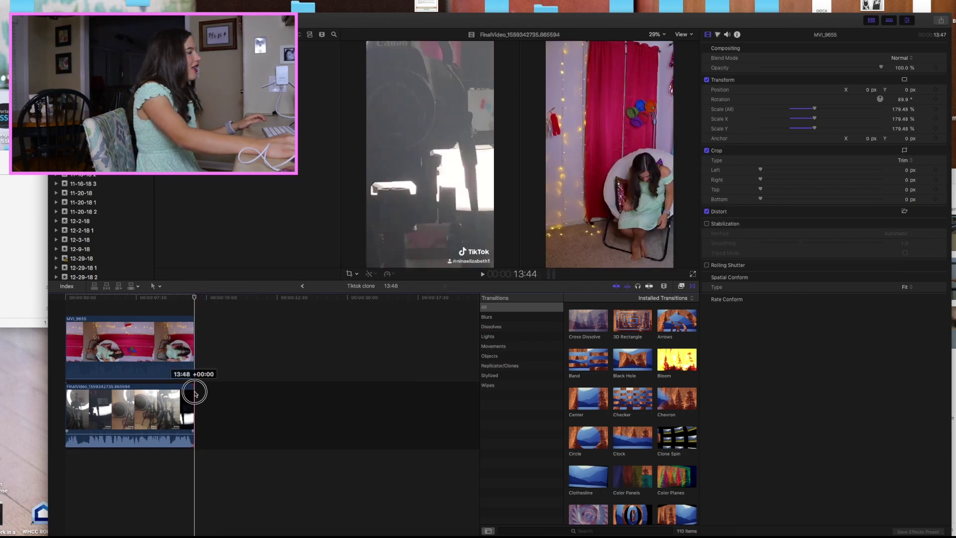
pyautogui.click(86, 298)
# Add MVI_9656.mp4 from Finder and lift it above the main storyline
pyautogui.click(27, 211)
pyautogui.click(169, 192)
pyautogui.moveTo(169, 192); pyautogui.dragTo(228, 379)
pyautogui.moveTo(263, 418); pyautogui.dragTo(112, 298)
# Stack MVI_9656 above MVI_9655 at the timeline start and check the Paste Attributes options
pyautogui.moveTo(65, 345); pyautogui.dragTo(68, 344)
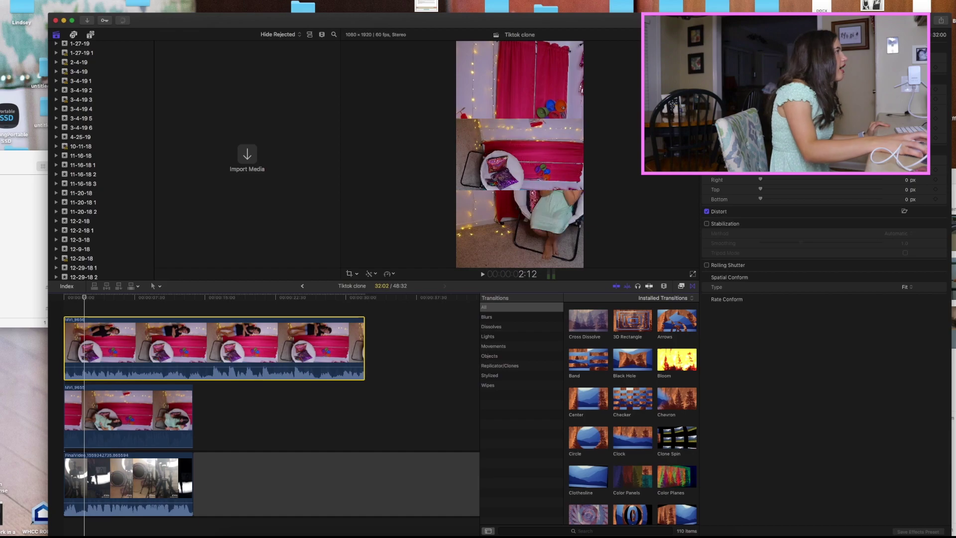
pyautogui.click(46, 0)
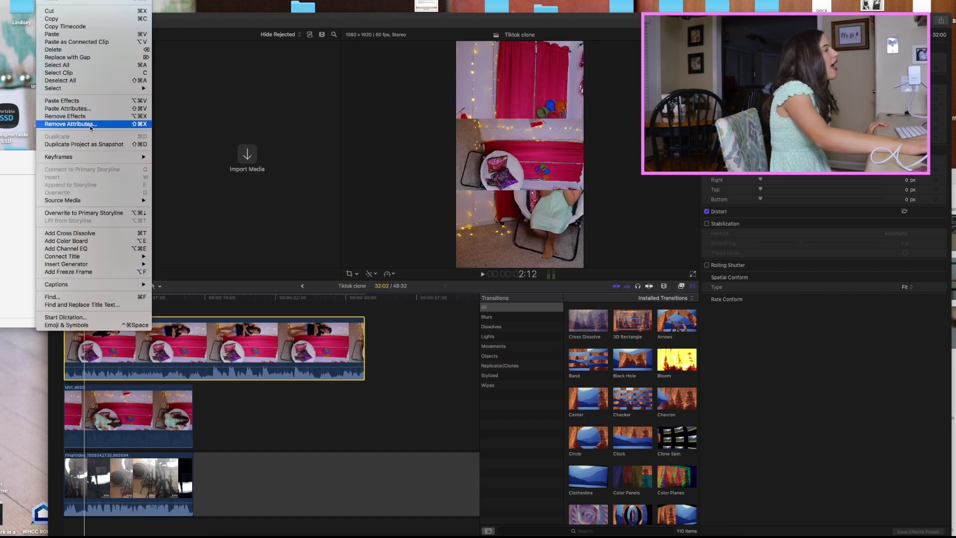
pyautogui.click(97, 109)
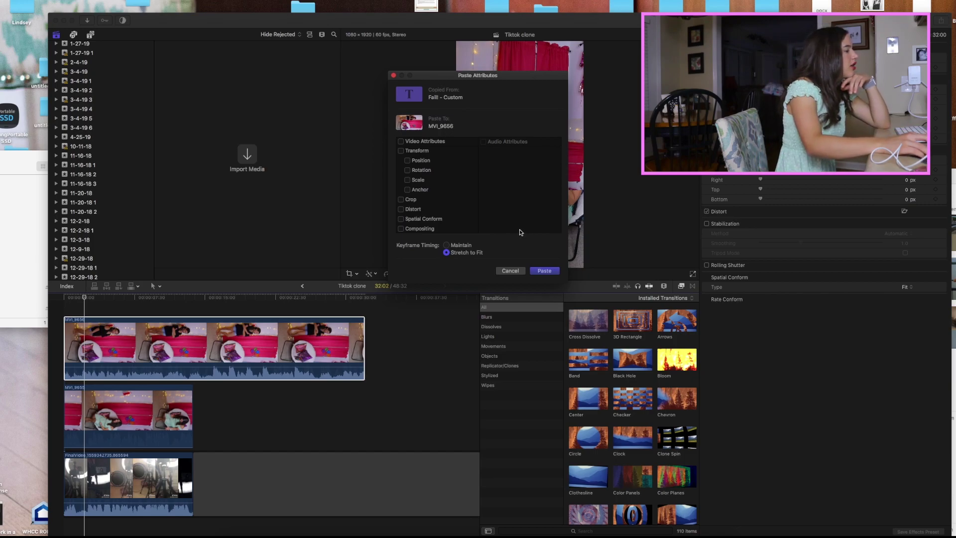
pyautogui.click(515, 272)
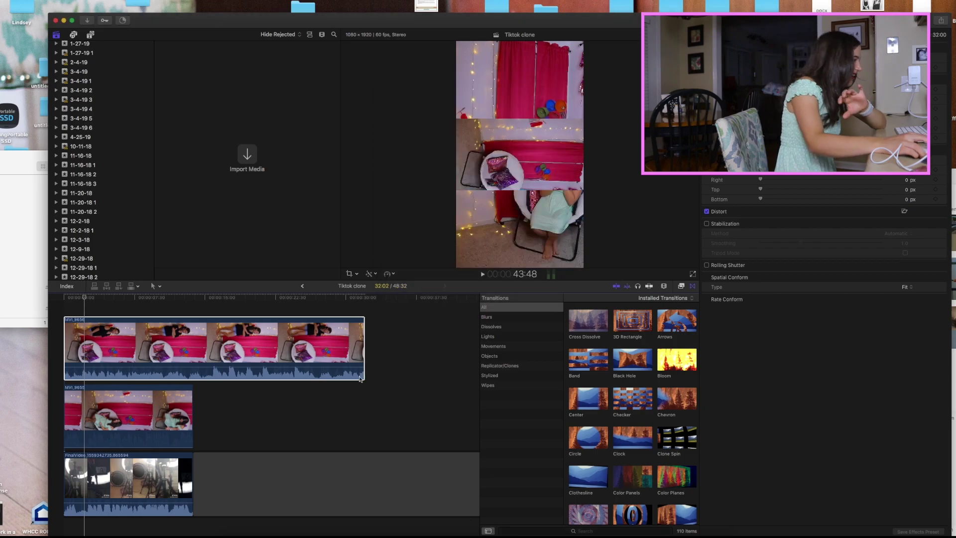
# Copy MVI_9655 along with its rotation and scale settings
pyautogui.click(276, 406)
pyautogui.rightClick(130, 413)
pyautogui.press('Escape')
pyautogui.click(44, 0)
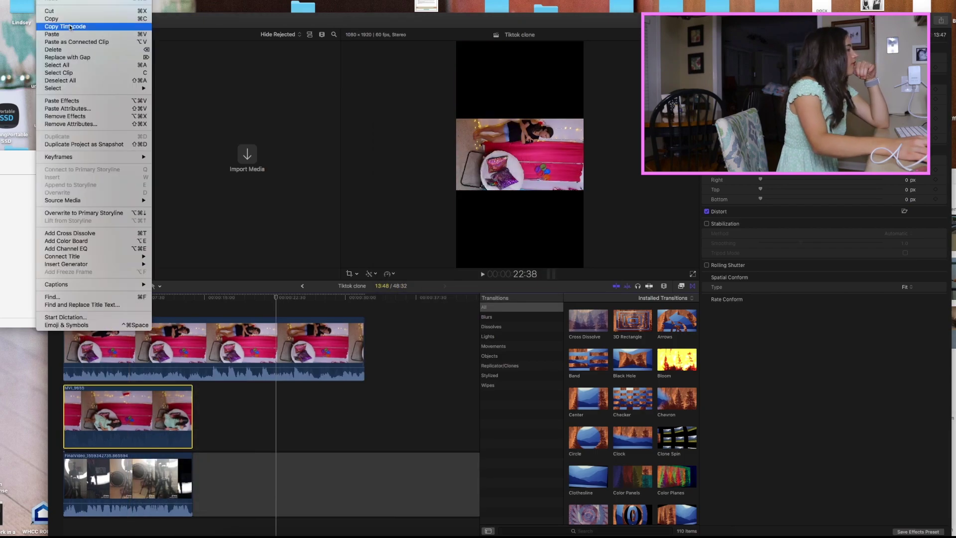
pyautogui.click(69, 19)
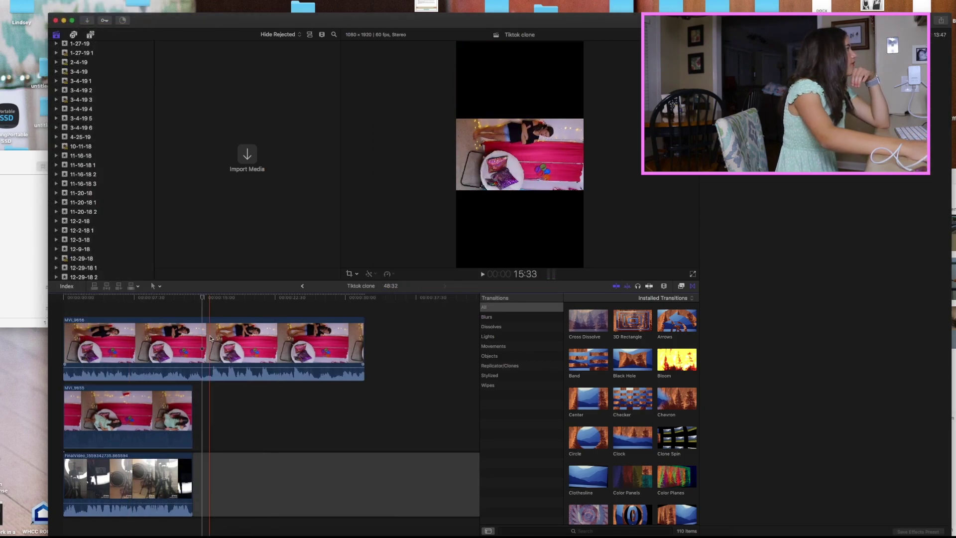
# Remove the duplicate clip accidentally pasted into the timeline
pyautogui.click(210, 335)
pyautogui.click(48, 1)
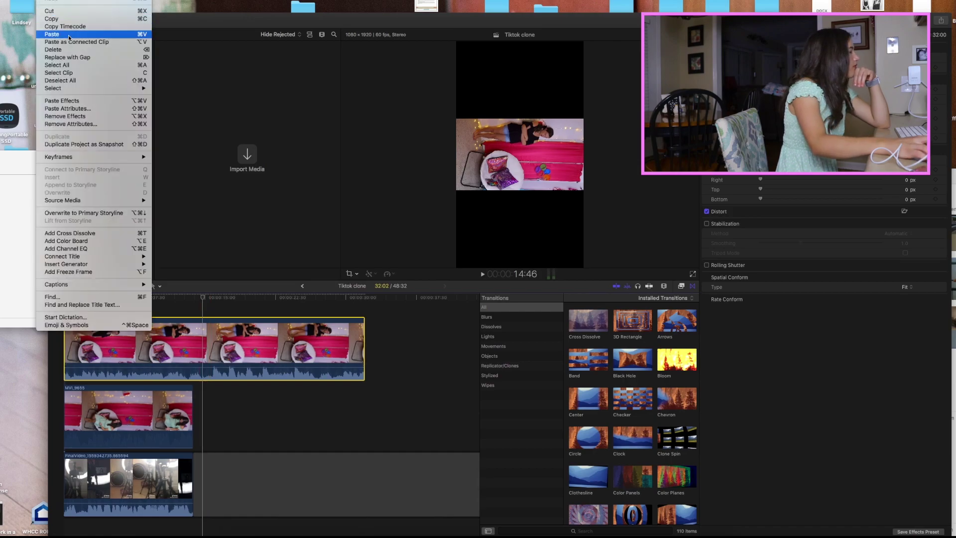
pyautogui.click(69, 31)
pyautogui.scroll(3, 312, 307)
pyautogui.click(241, 329)
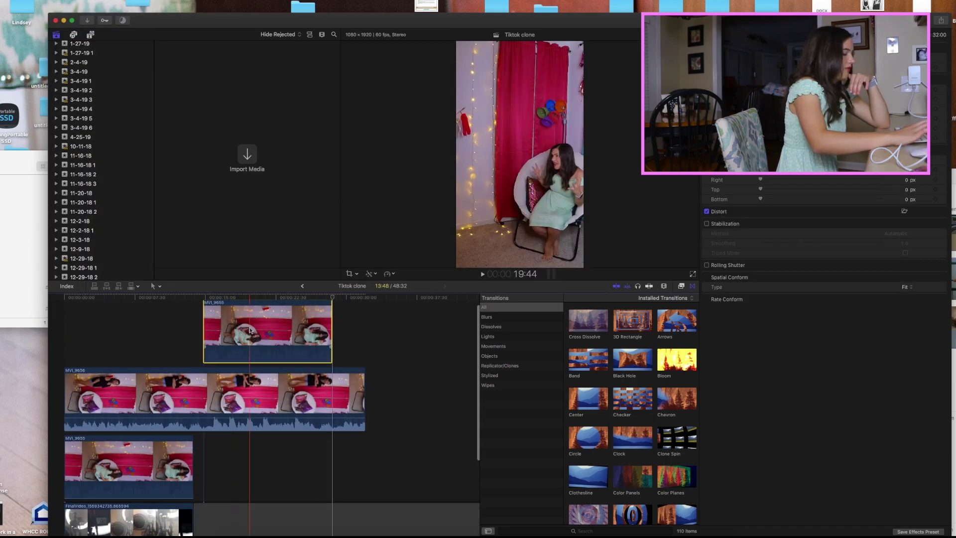
pyautogui.press('Delete')
# Paste MVI_9655's Rotation and Scale attributes onto MVI_9656 and start trimming it
pyautogui.click(236, 400)
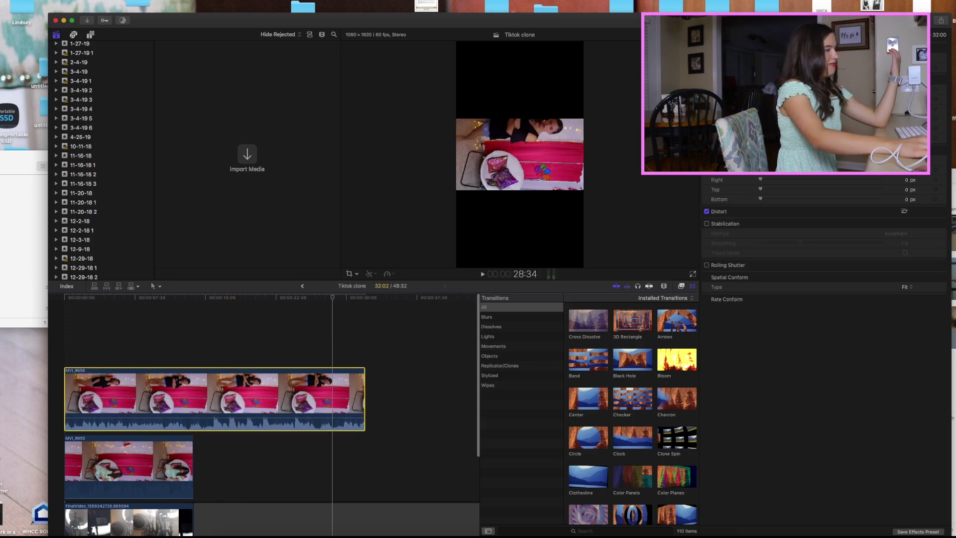
pyautogui.click(47, 1)
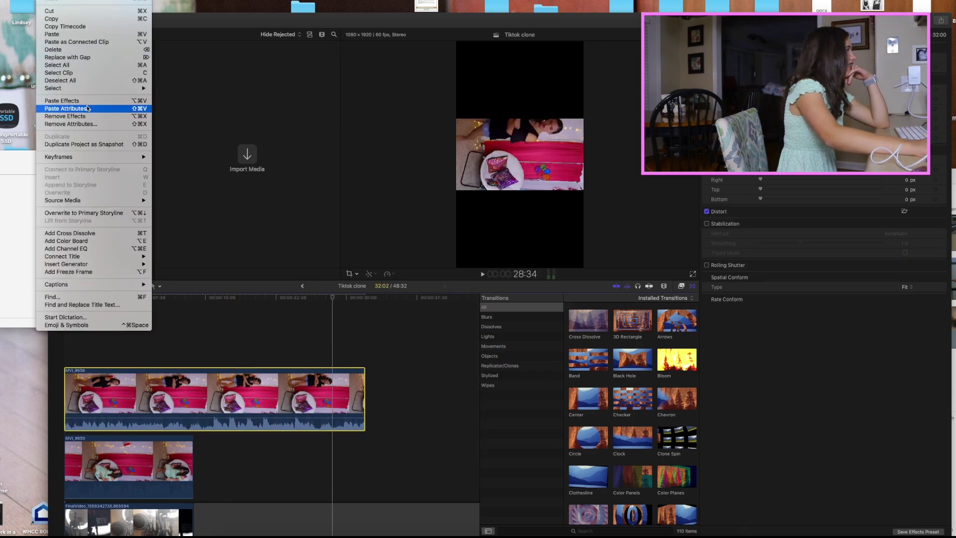
pyautogui.click(68, 108)
pyautogui.press('Return')
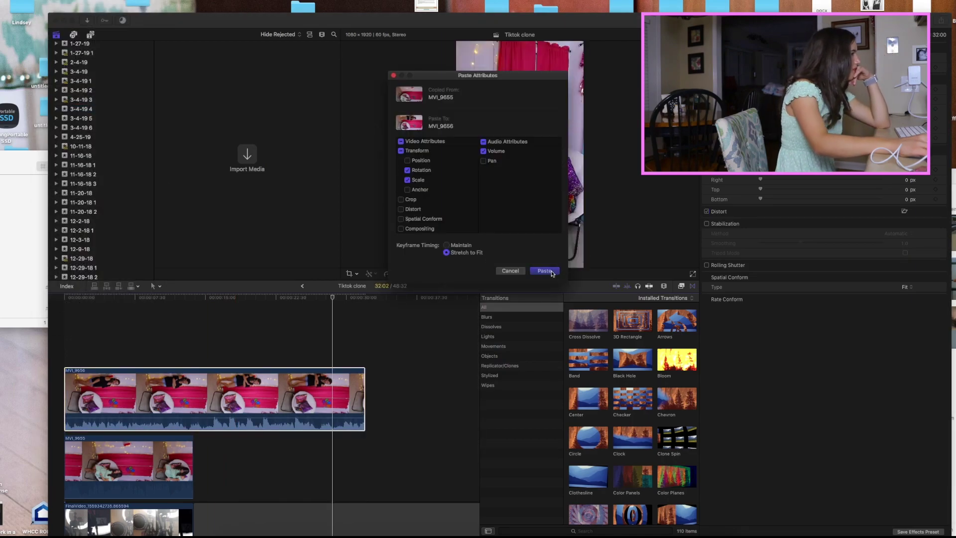
pyautogui.moveTo(67, 386); pyautogui.dragTo(113, 386)
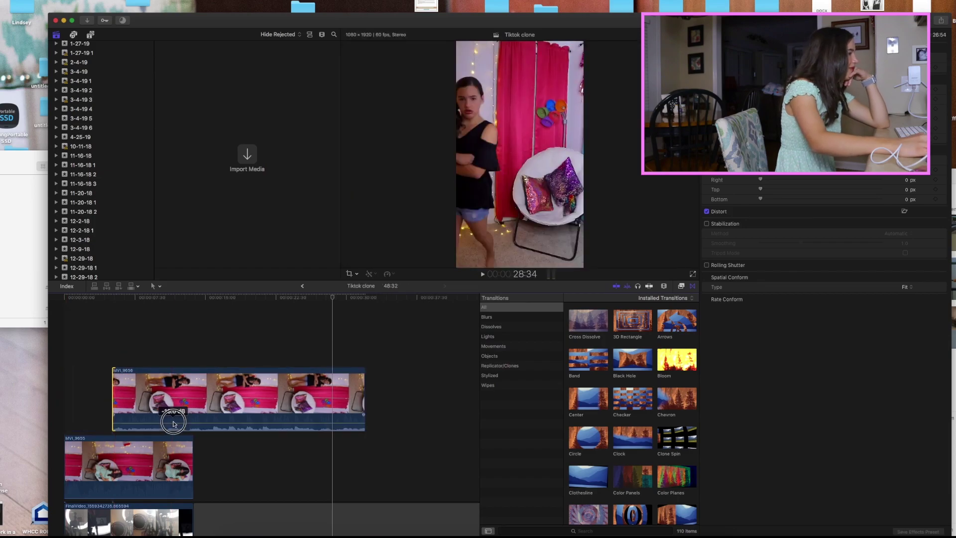
# Move MVI_9656 to 00:00, trim its start, and shorten it to end with MVI_9655
pyautogui.moveTo(174, 418); pyautogui.dragTo(127, 419)
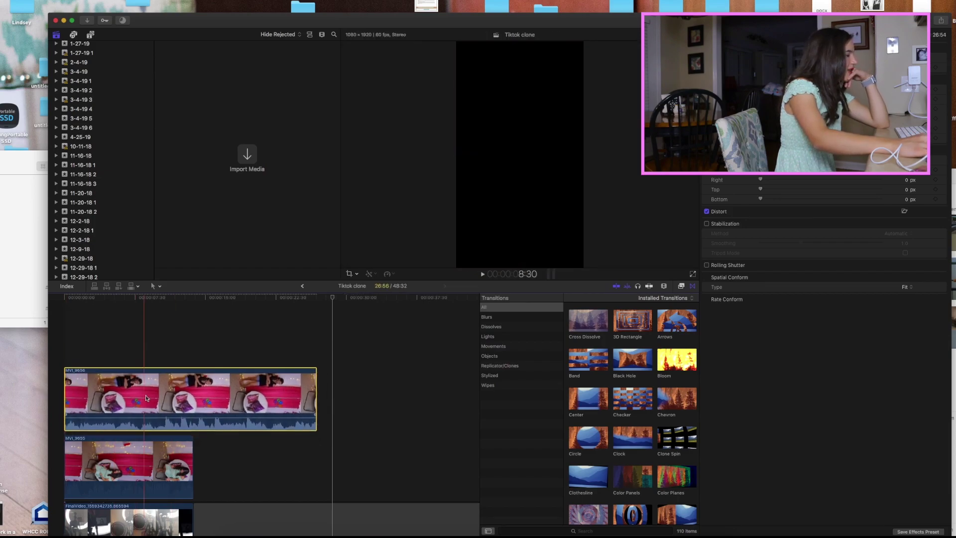
pyautogui.moveTo(66, 389); pyautogui.dragTo(92, 392)
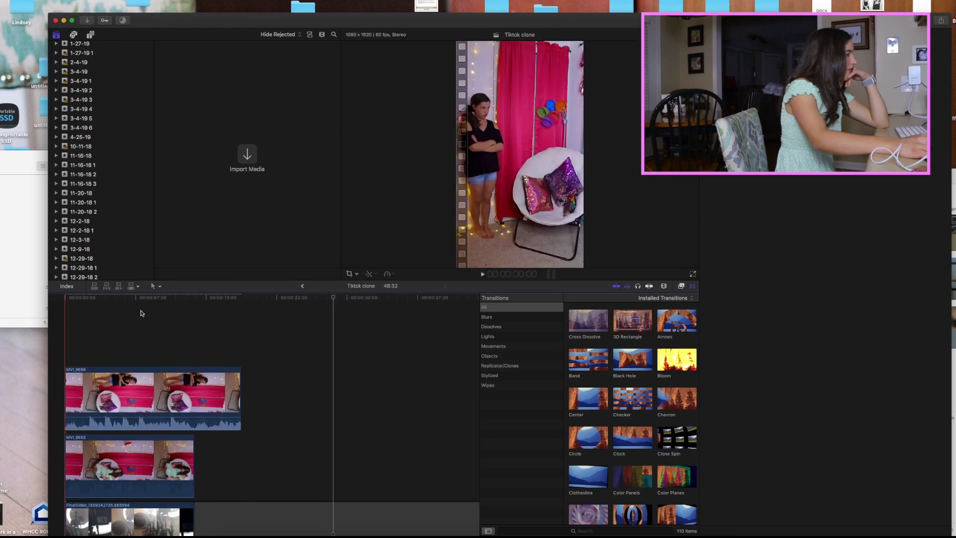
pyautogui.click(483, 274)
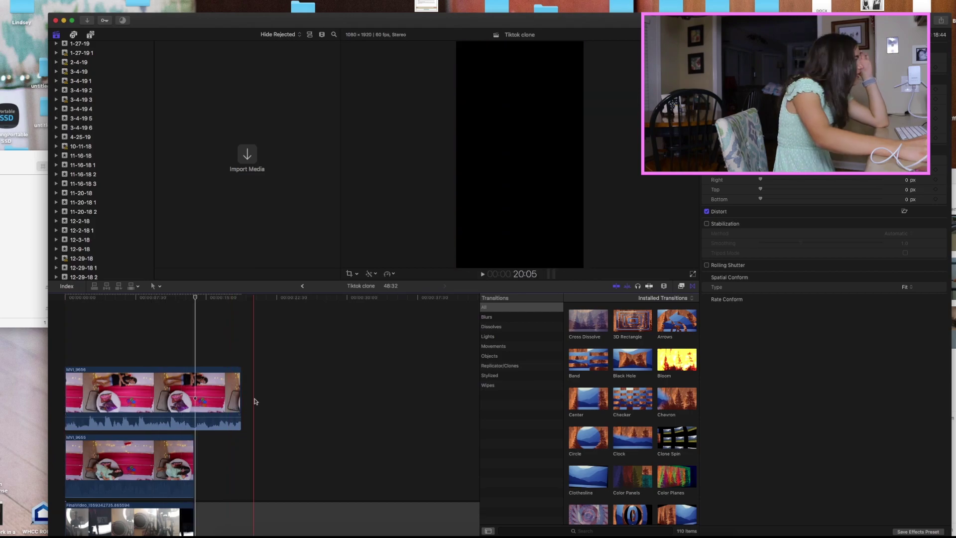
pyautogui.moveTo(241, 398); pyautogui.dragTo(193, 398)
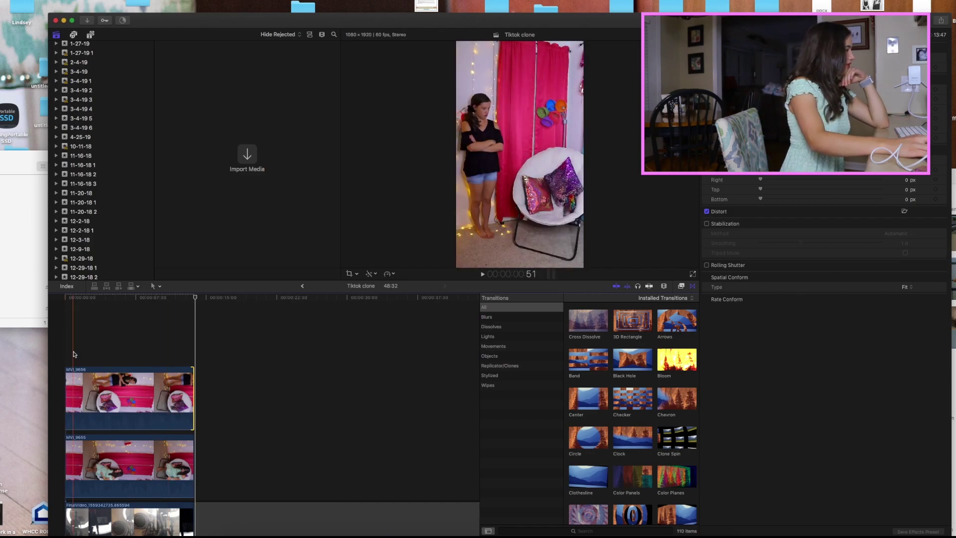
pyautogui.click(103, 386)
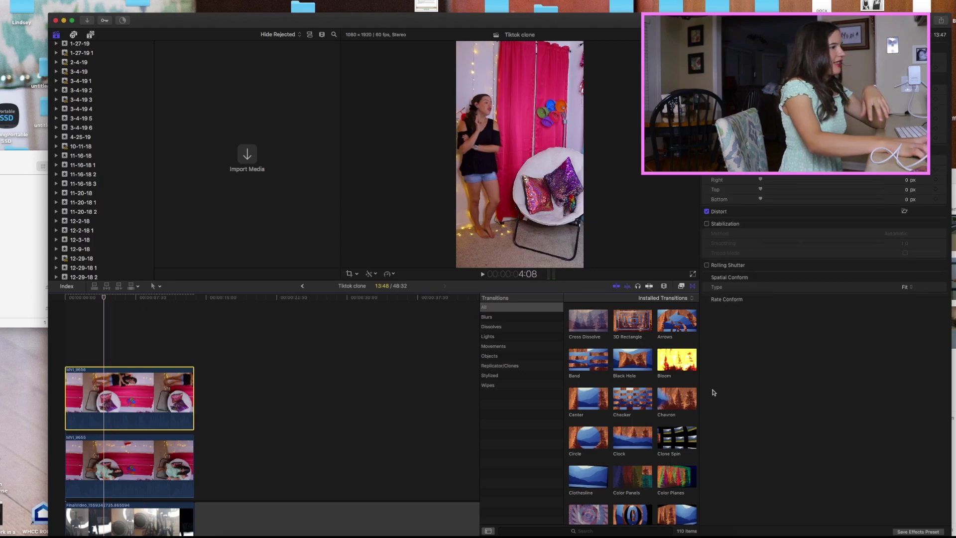
# Apply the Draw Mask effect from the Masks category to MVI_9656
pyautogui.click(682, 286)
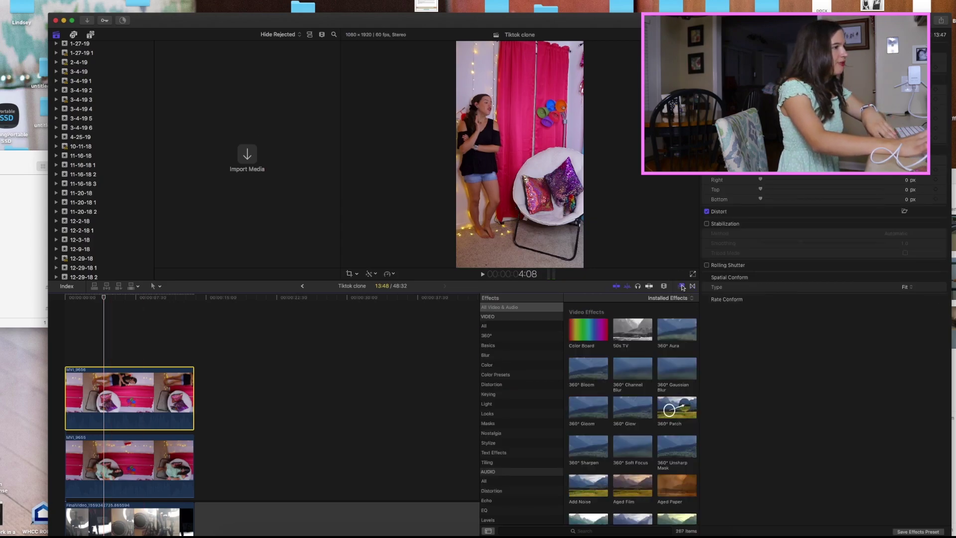
pyautogui.scroll(-1, 523, 408)
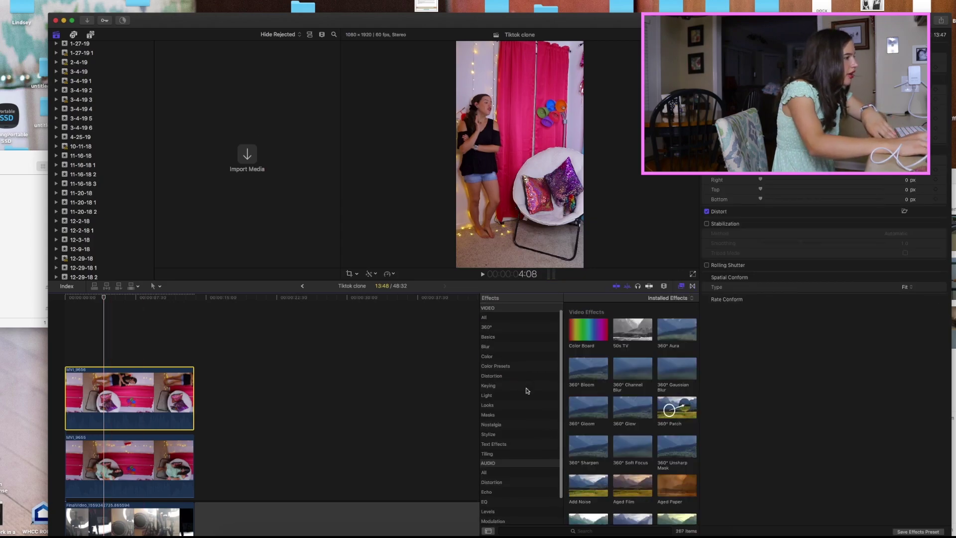
pyautogui.click(502, 415)
pyautogui.click(594, 330)
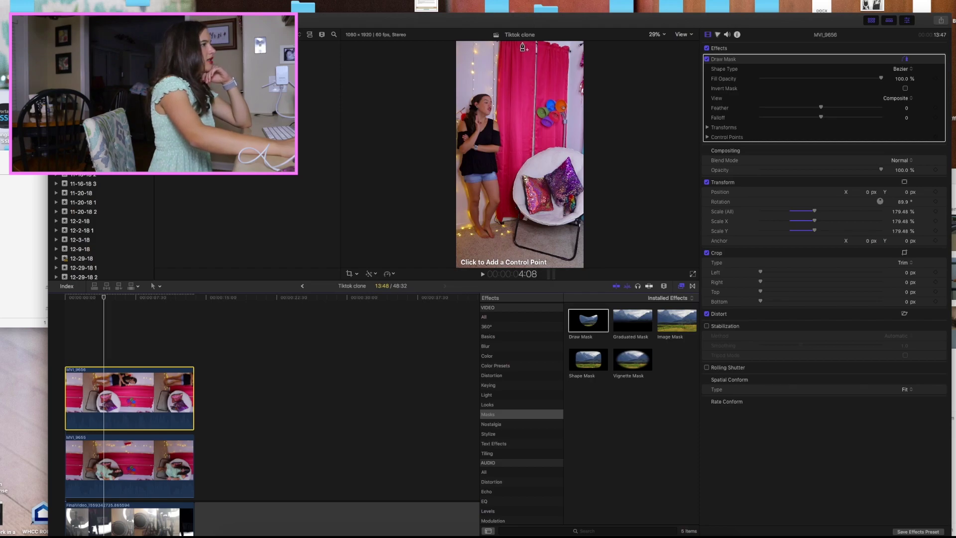
# Draw and close the mask shape, then set Feather to -100 and Falloff to 100
pyautogui.click(522, 67)
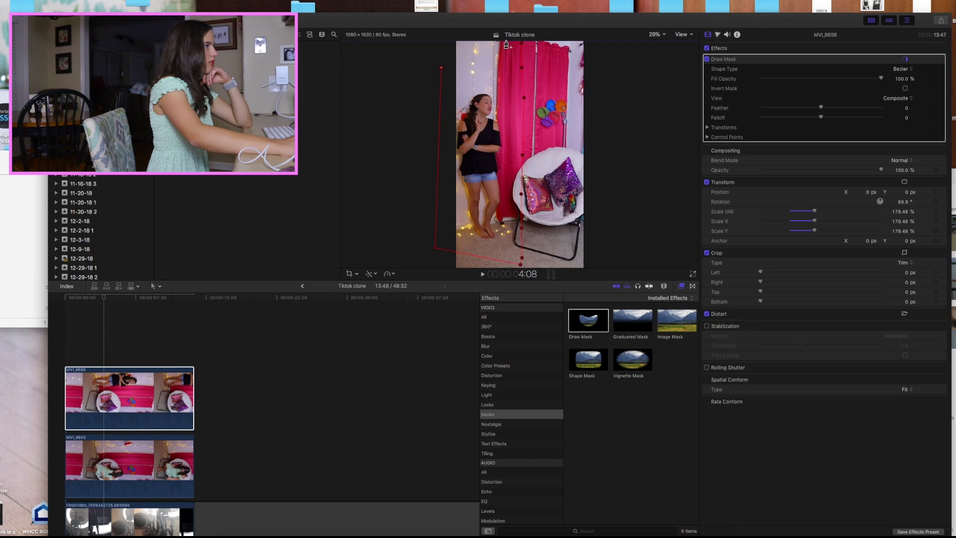
pyautogui.click(521, 44)
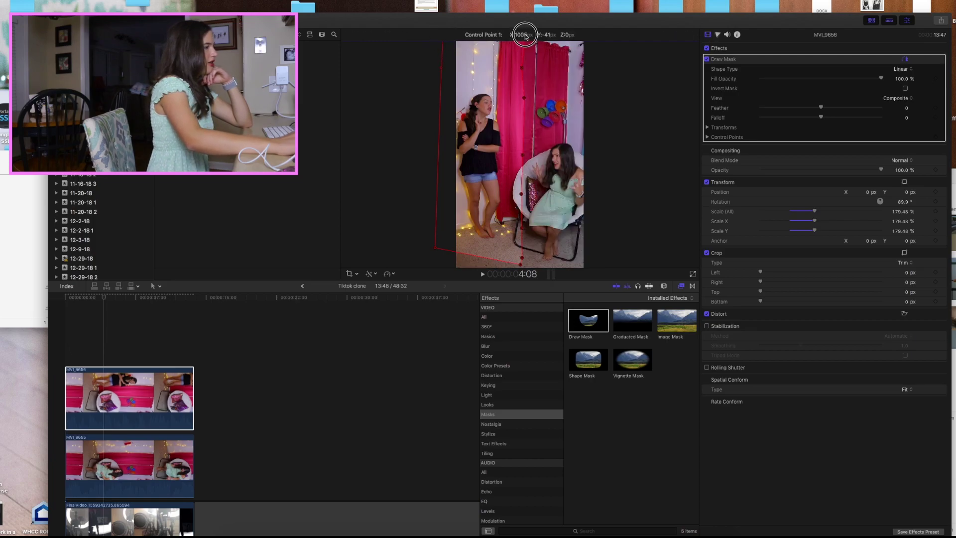
pyautogui.moveTo(519, 265); pyautogui.dragTo(519, 280)
pyautogui.moveTo(435, 248); pyautogui.dragTo(439, 277)
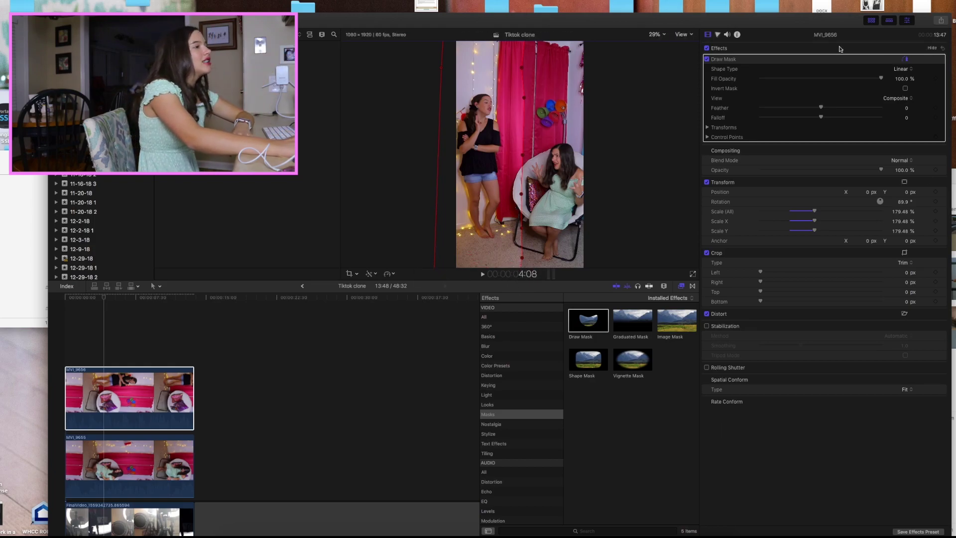
pyautogui.moveTo(858, 106); pyautogui.dragTo(717, 114)
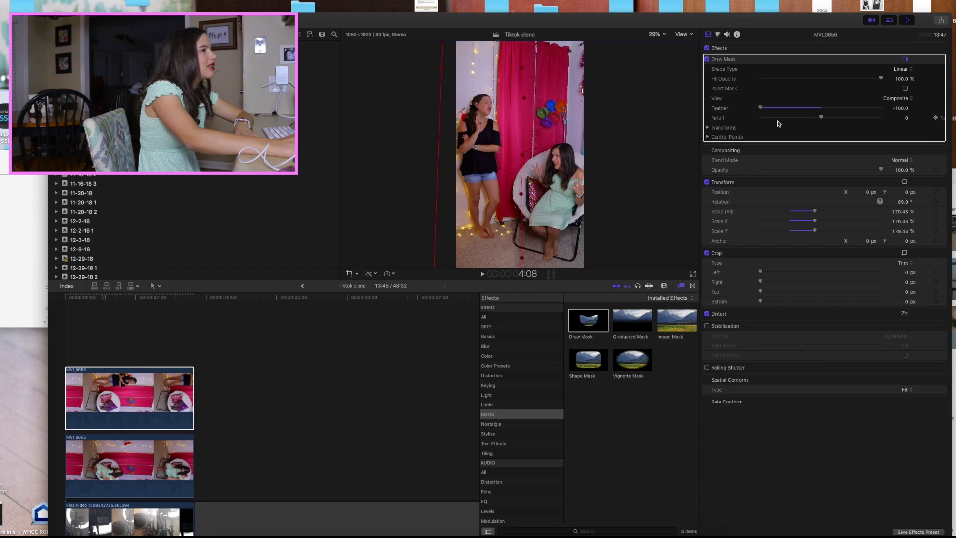
pyautogui.moveTo(825, 120)
pyautogui.mouseDown()
pyautogui.moveTo(918, 106)
pyautogui.moveTo(738, 122)
pyautogui.moveTo(911, 110)
pyautogui.mouseUp()
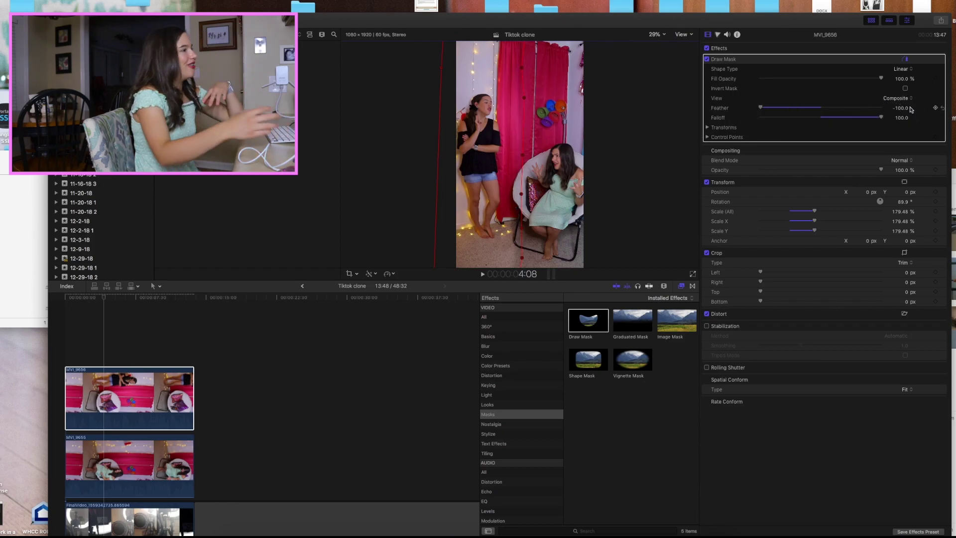
# Raise MVI_9655's Master and Midtones exposure (Midtones to 9%) in the Color Board
pyautogui.click(187, 486)
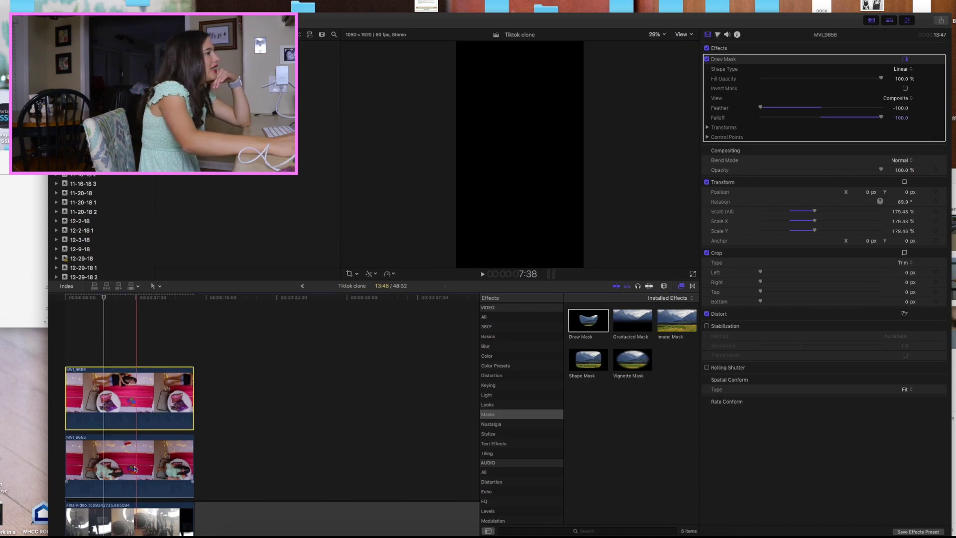
pyautogui.click(718, 35)
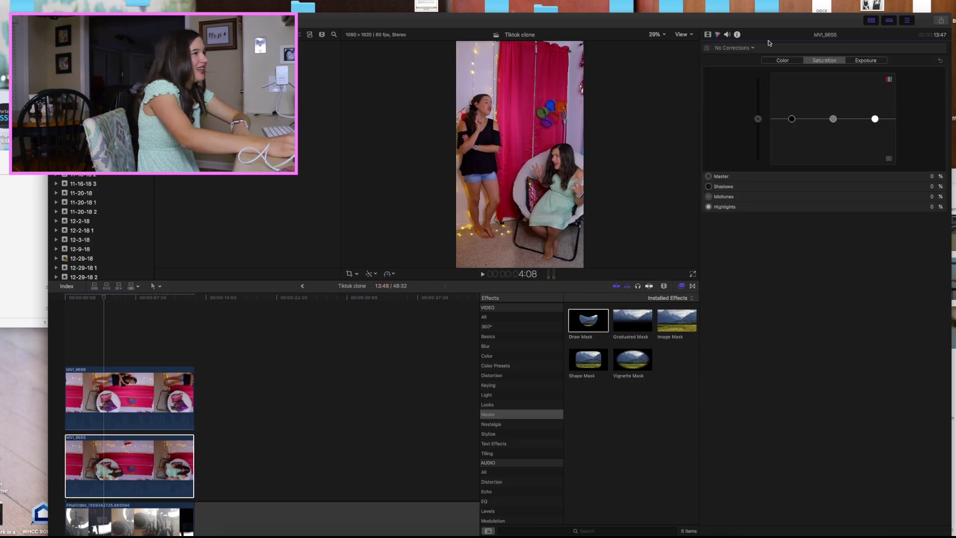
pyautogui.moveTo(758, 118); pyautogui.dragTo(759, 113)
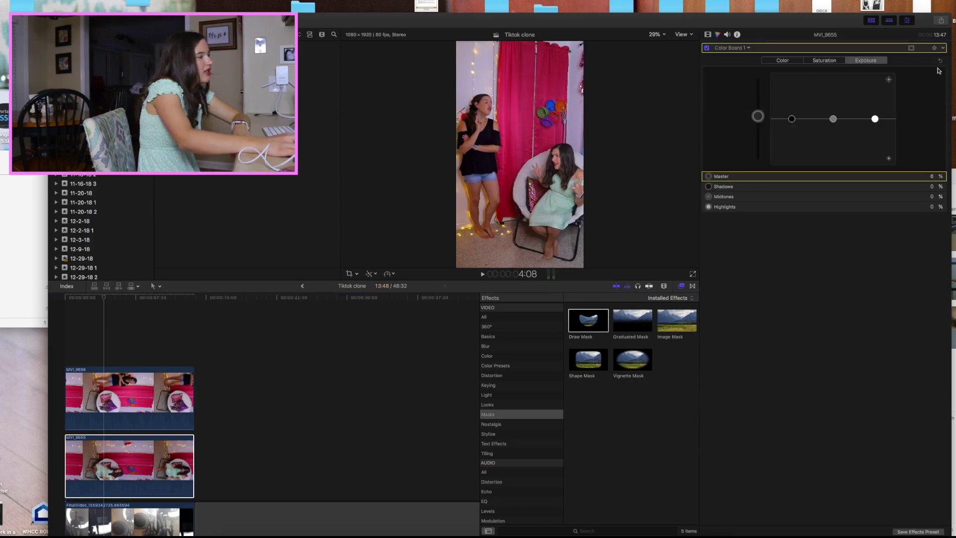
pyautogui.moveTo(837, 118); pyautogui.dragTo(837, 111)
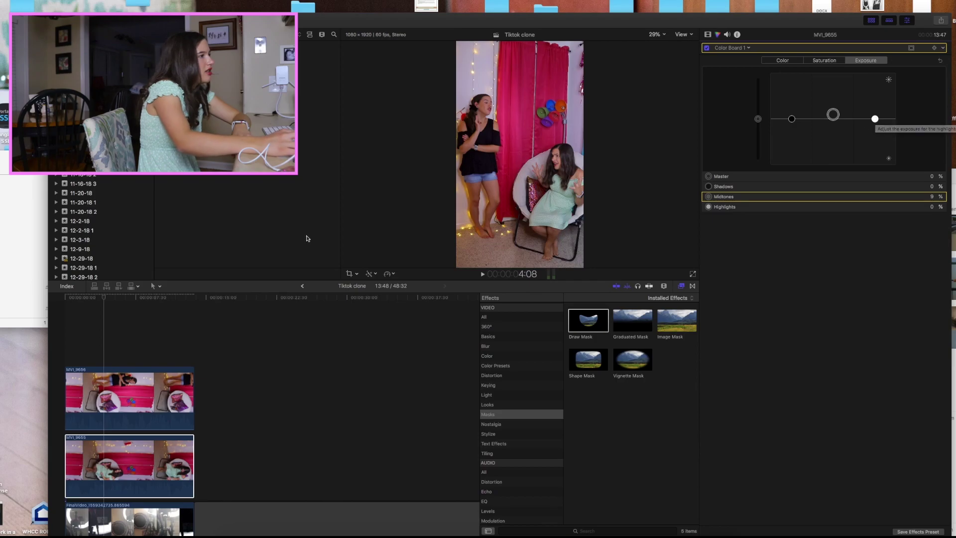
pyautogui.click(59, 350)
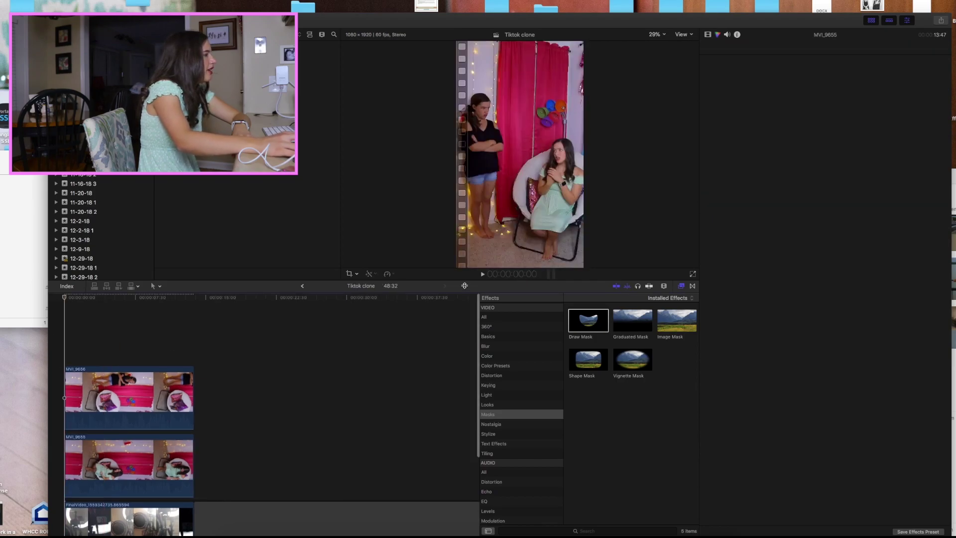
# Play back the clone effect, then bring up the Share menu's export destinations
pyautogui.click(482, 274)
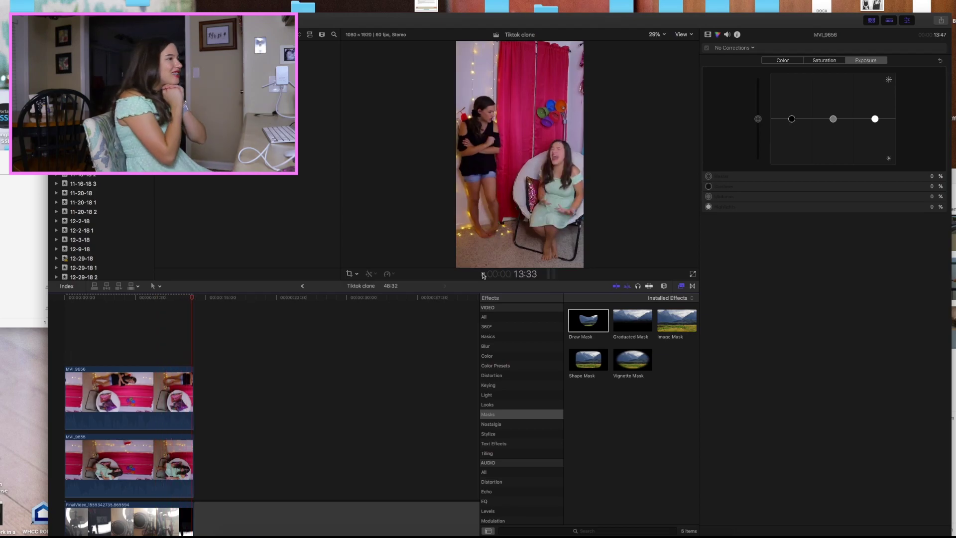
pyautogui.click(375, 447)
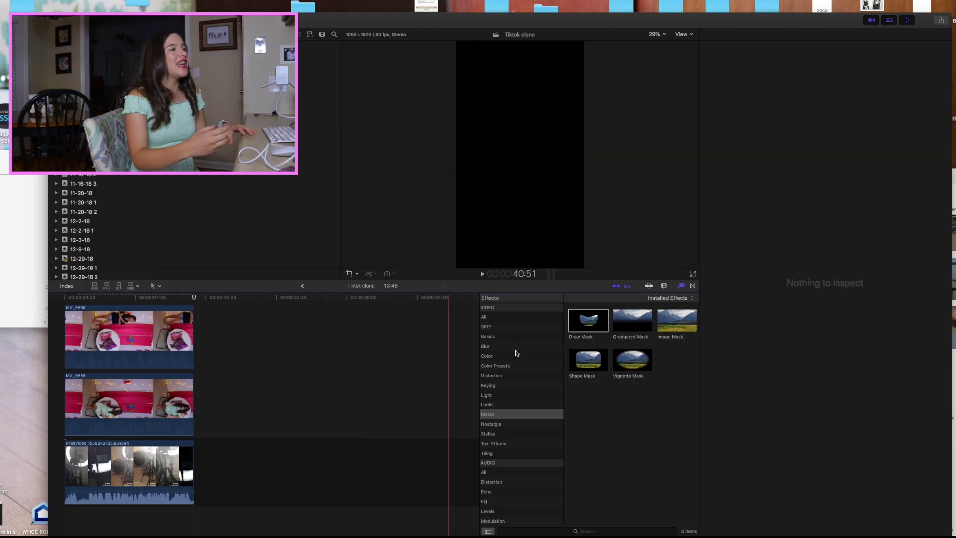
pyautogui.click(941, 21)
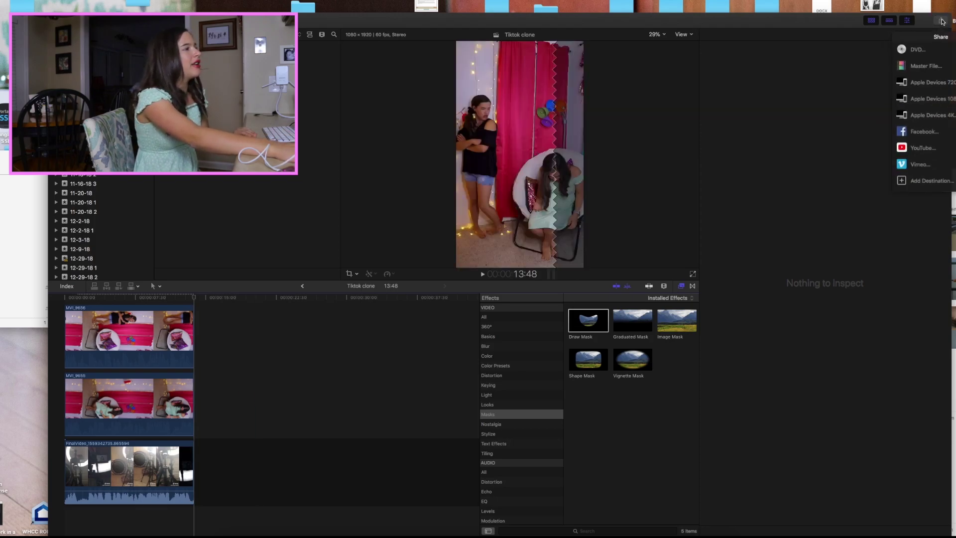